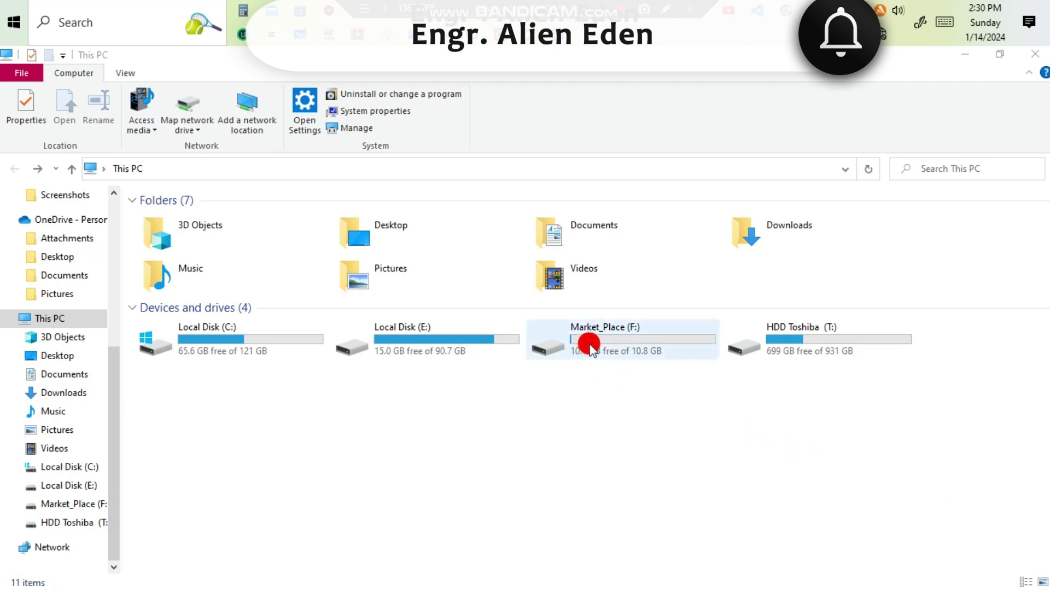
Open the shortcut menu for the Market_Place (F:) drive in This PC.
{"action": "right_click", "coordinate": [645, 336]}
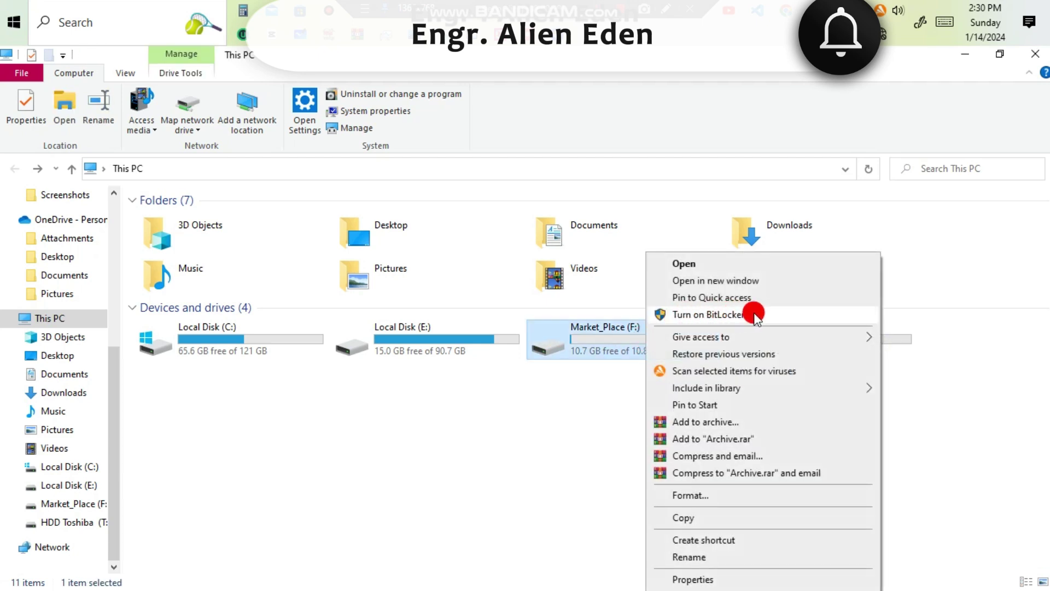
Turn on BitLocker for F: with password unlock, entering and confirming the password.
{"action": "left_click", "coordinate": [711, 314]}
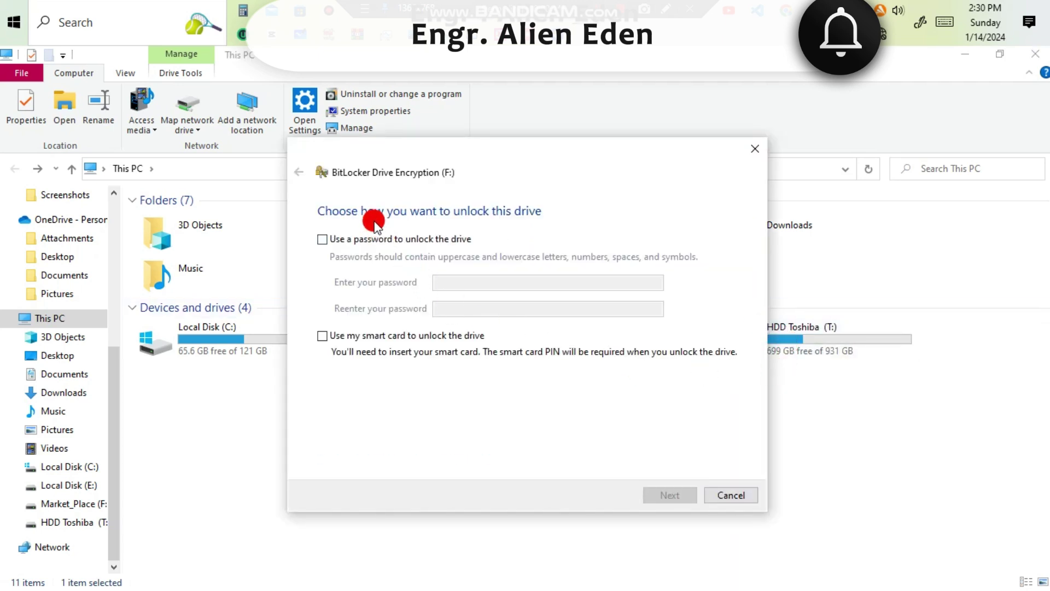
{"action": "left_click", "coordinate": [324, 241]}
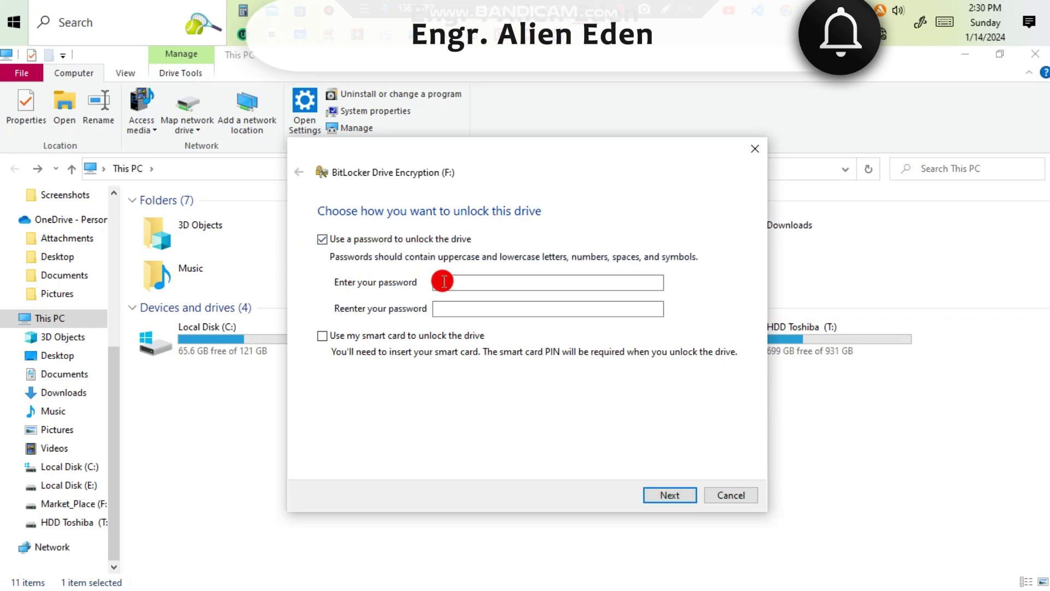
{"action": "key", "text": "Tab"}
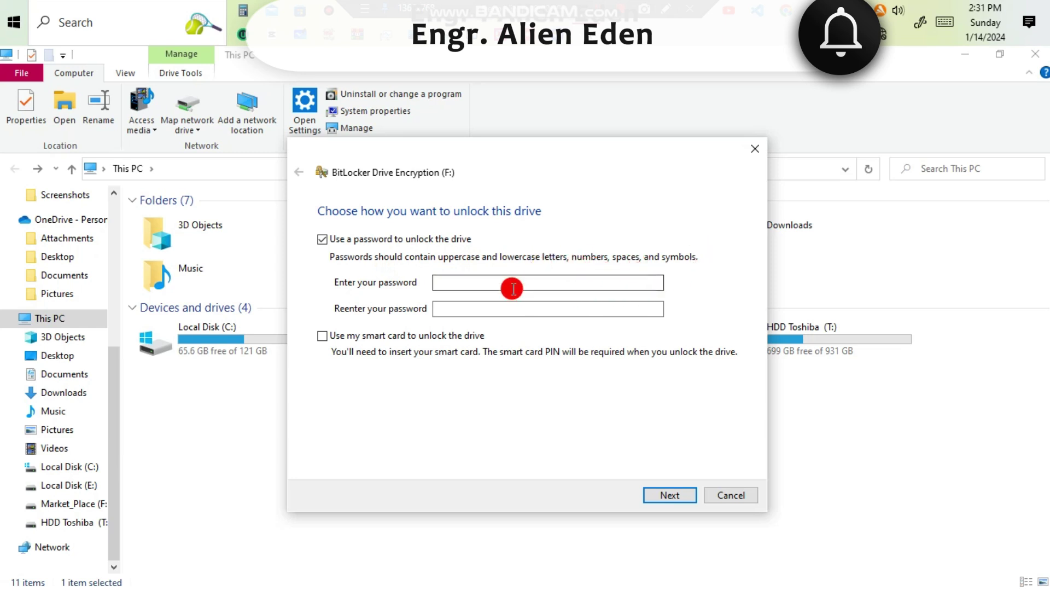
{"action": "left_click", "coordinate": [482, 283]}
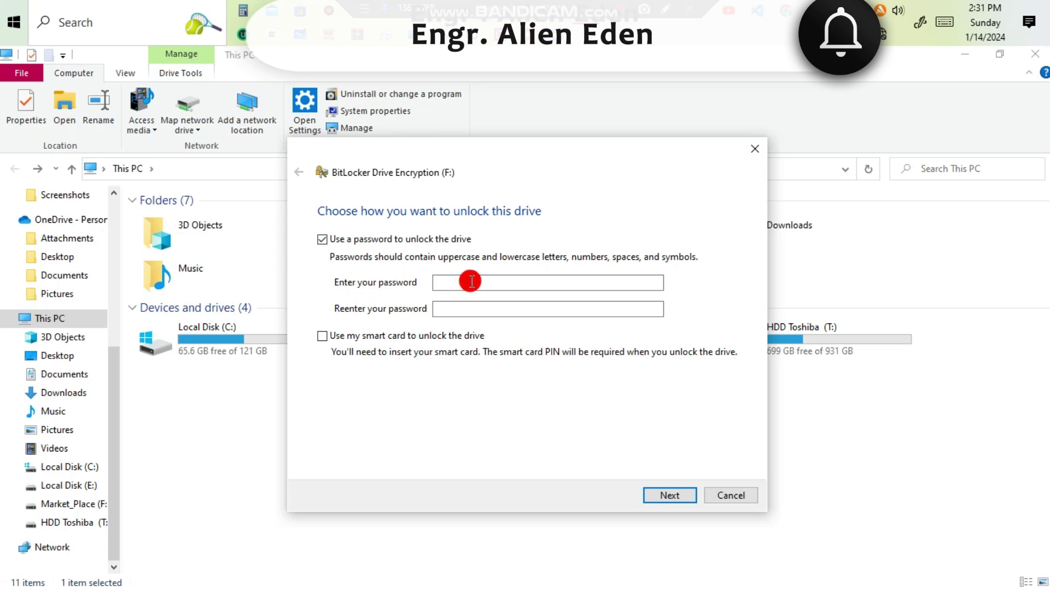
{"action": "left_click", "coordinate": [471, 281]}
{"action": "type", "text": "1"}
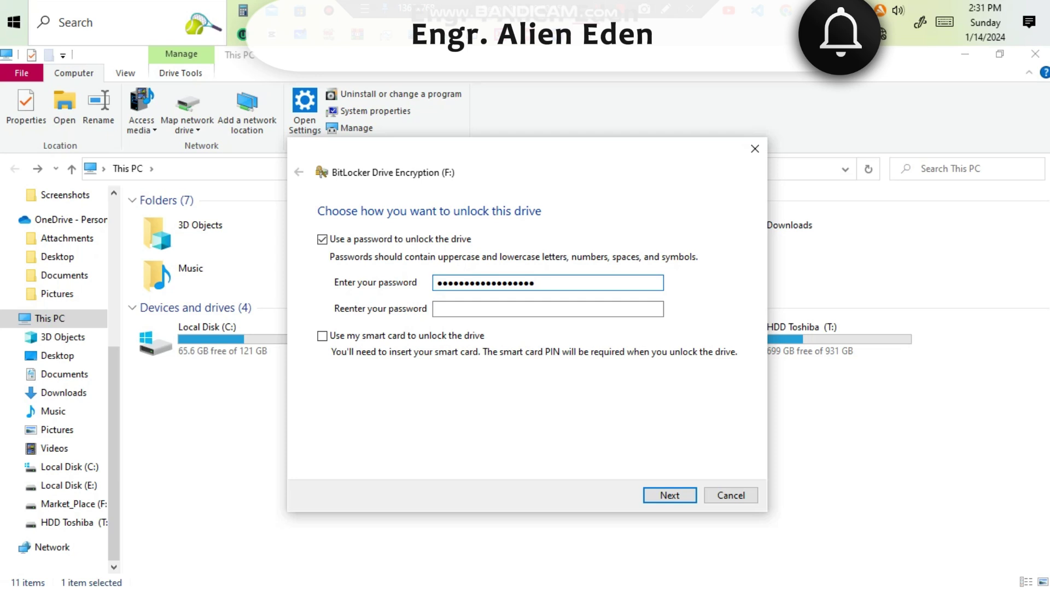
{"action": "left_click", "coordinate": [476, 310]}
{"action": "type", "text": "a"}
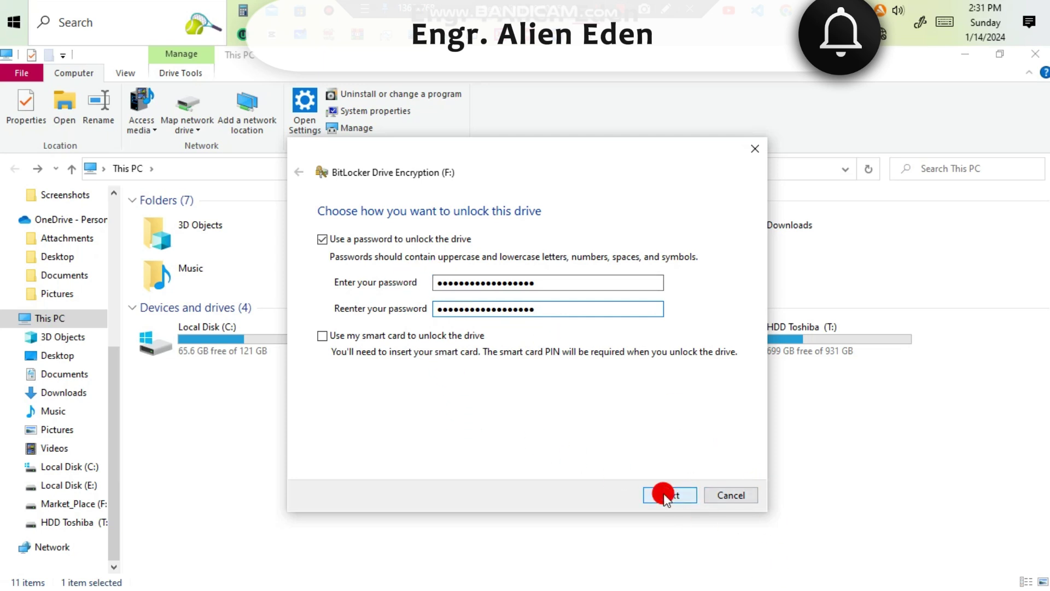
{"action": "left_click", "coordinate": [665, 496]}
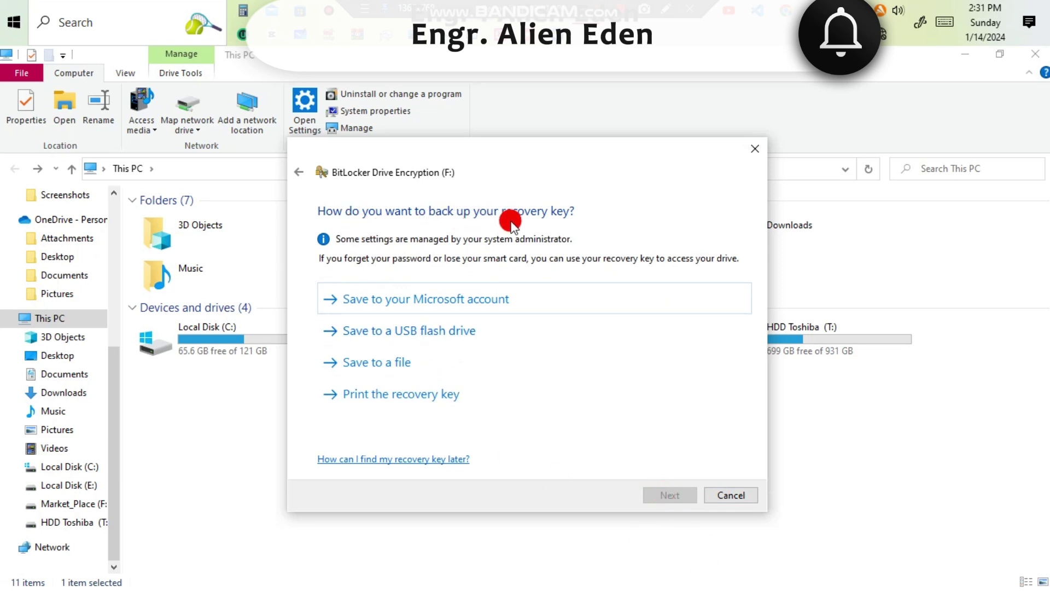
Save the recovery key to T:\Link as the text file 'Bitlocker New Backup'.
{"action": "left_click", "coordinate": [394, 364]}
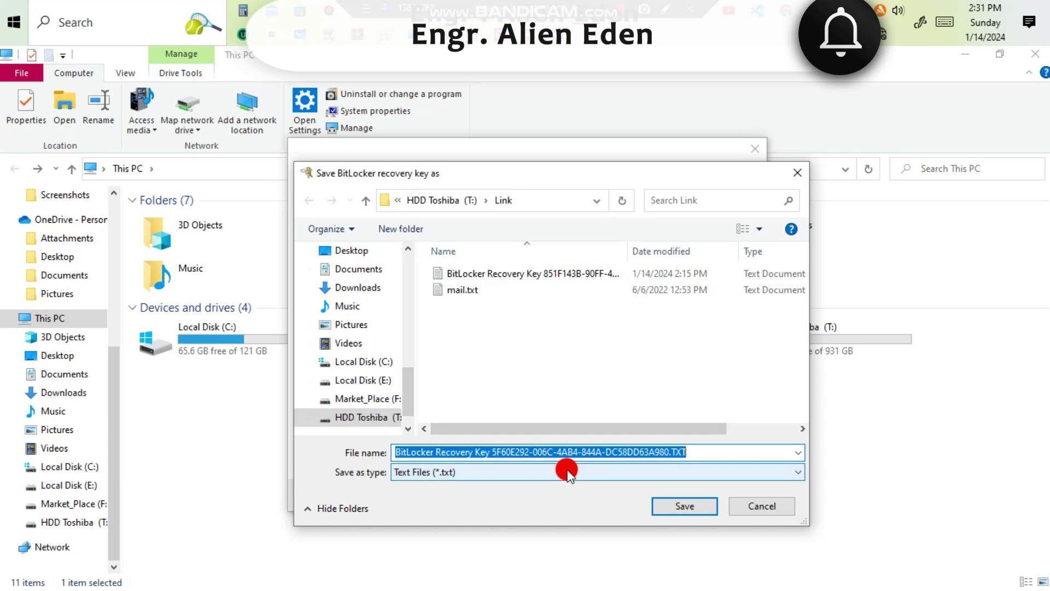
{"action": "type", "text": "Bitlo"}
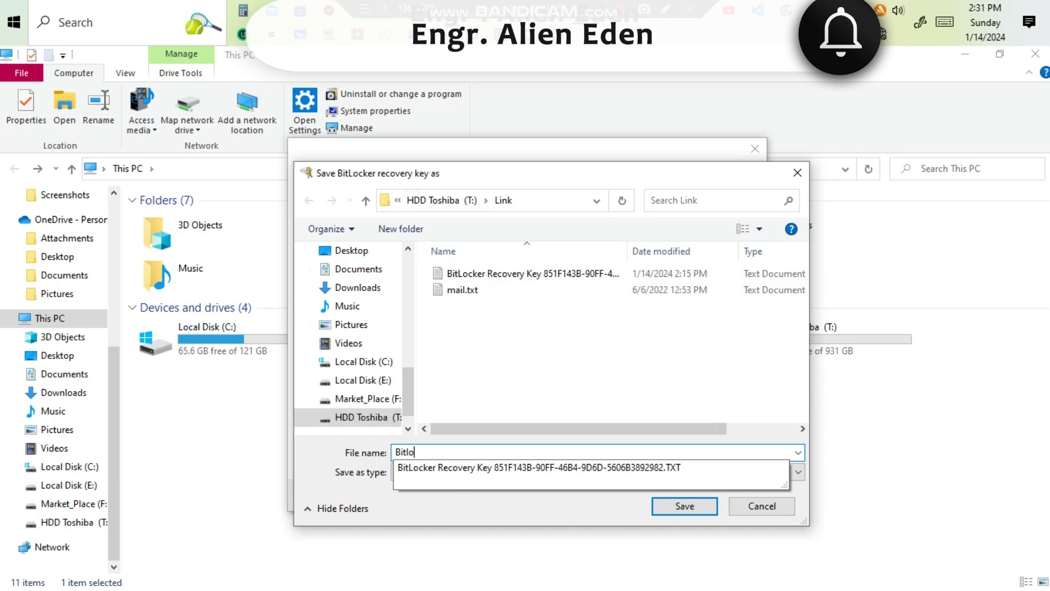
{"action": "type", "text": "cker New Backup"}
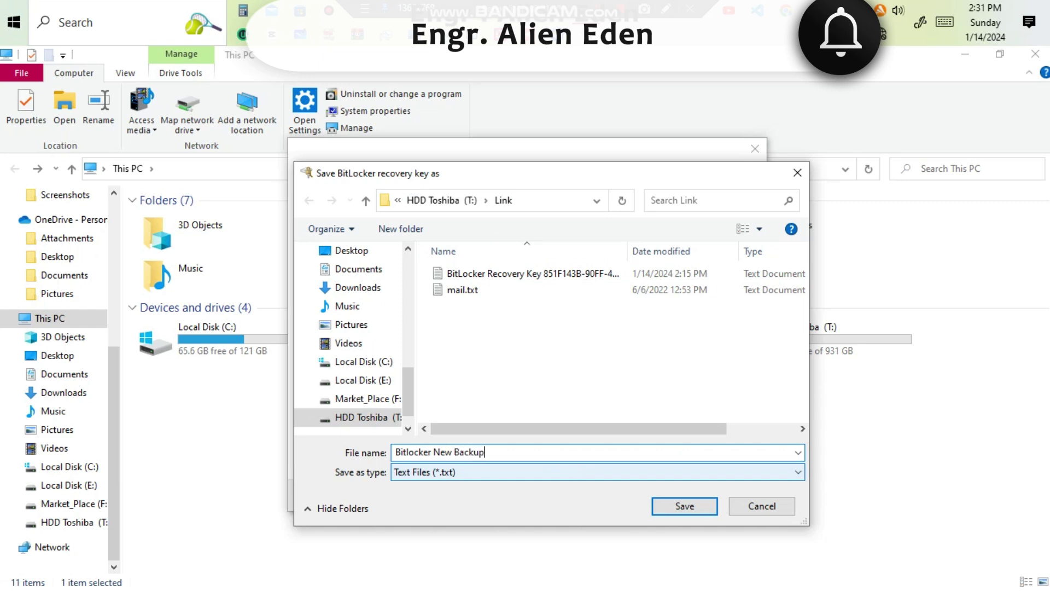
{"action": "left_click", "coordinate": [684, 505]}
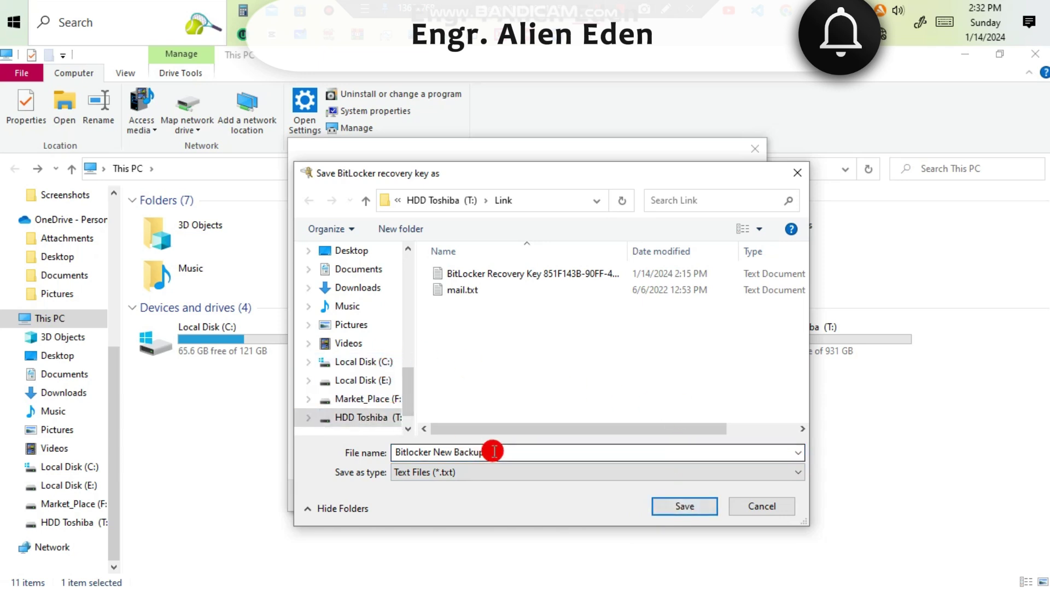
{"action": "left_click", "coordinate": [690, 506]}
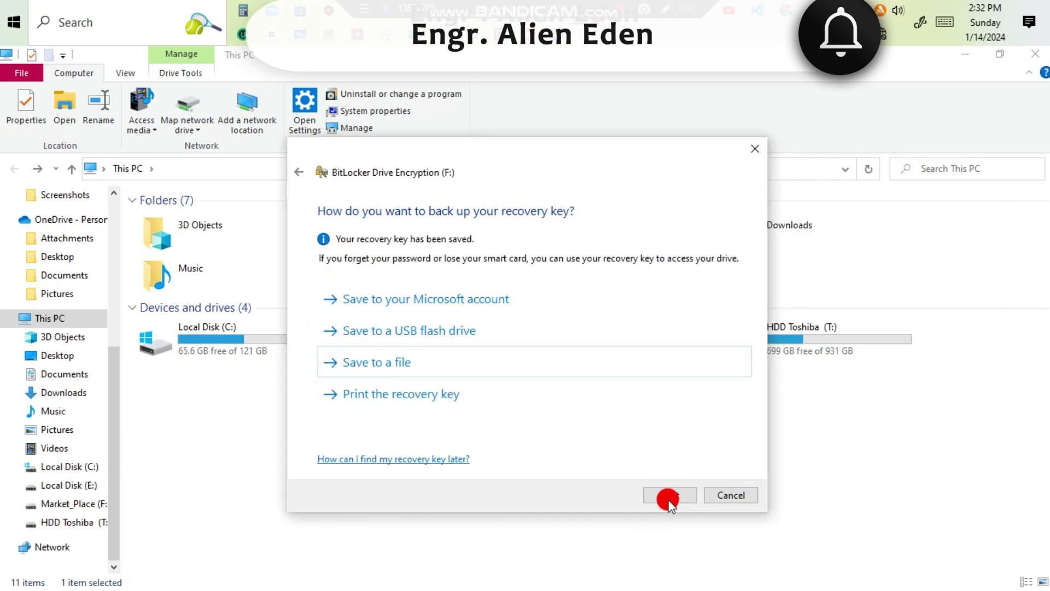
Encrypt only the used space of drive F: using the new encryption mode.
{"action": "left_click", "coordinate": [669, 497]}
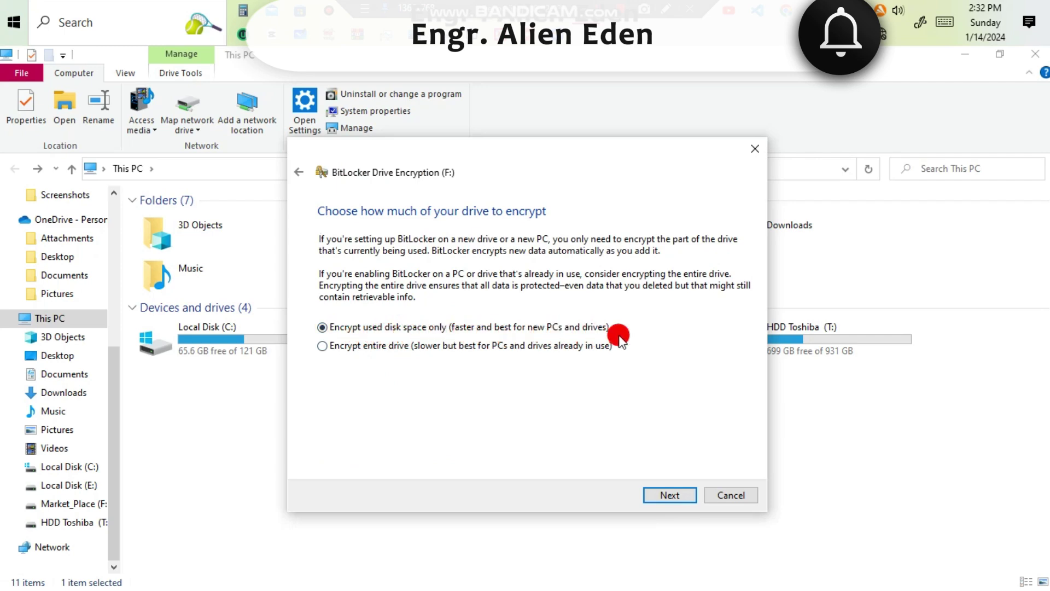
{"action": "left_click", "coordinate": [682, 500]}
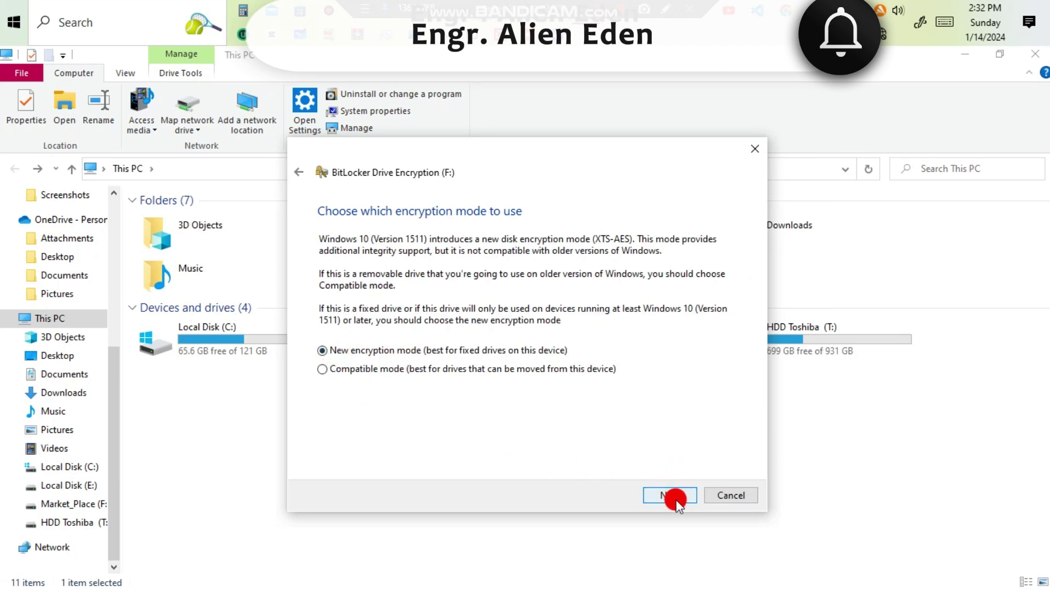
{"action": "left_click", "coordinate": [676, 497]}
{"action": "left_click", "coordinate": [675, 498]}
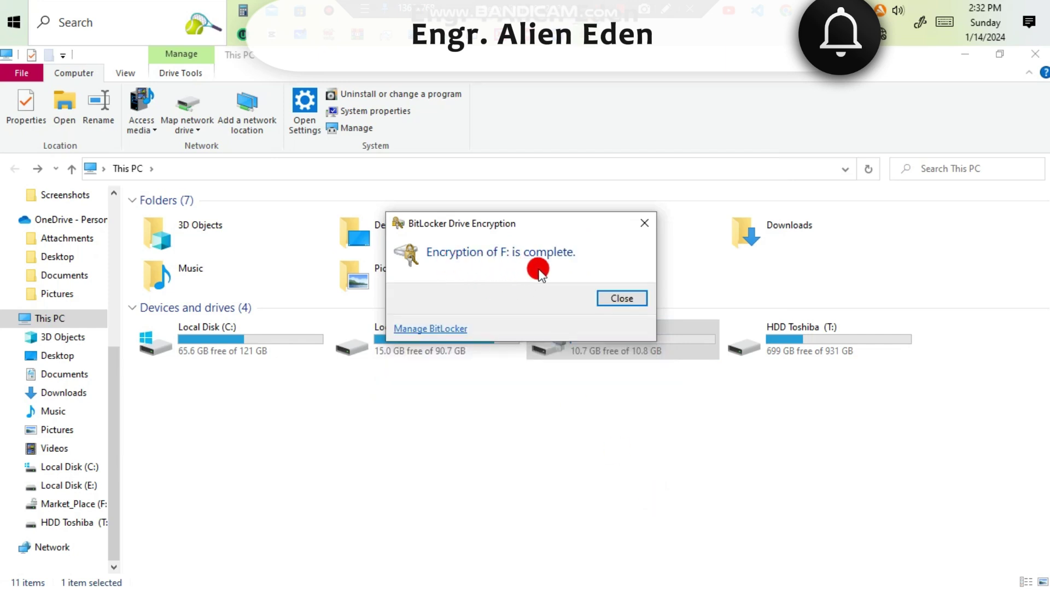
Dismiss the encryption-complete notice and restart the PC from the Start menu's Power options.
{"action": "left_click", "coordinate": [609, 299]}
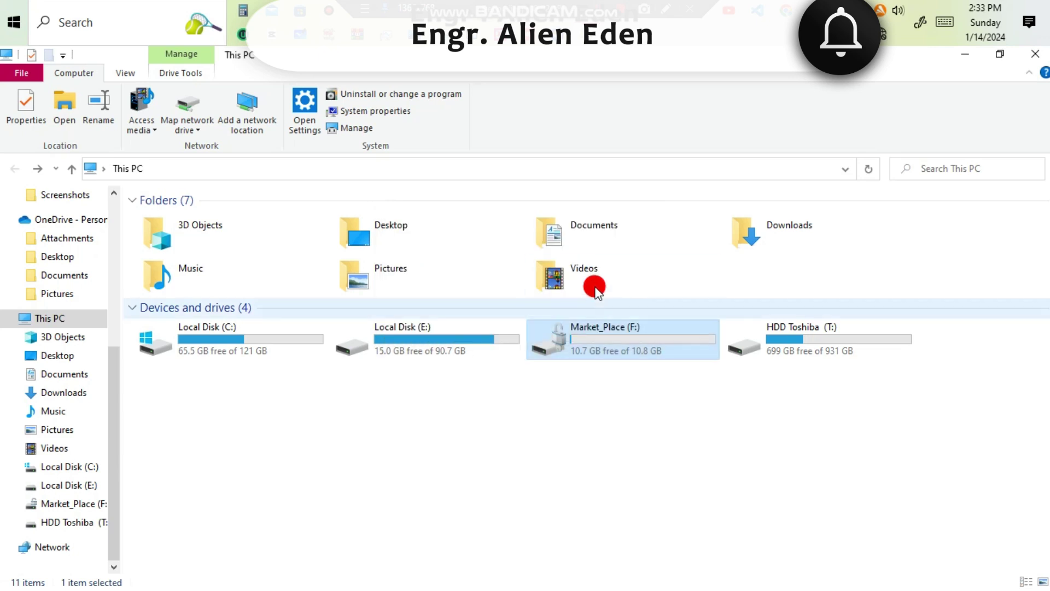
{"action": "left_click", "coordinate": [7, 23]}
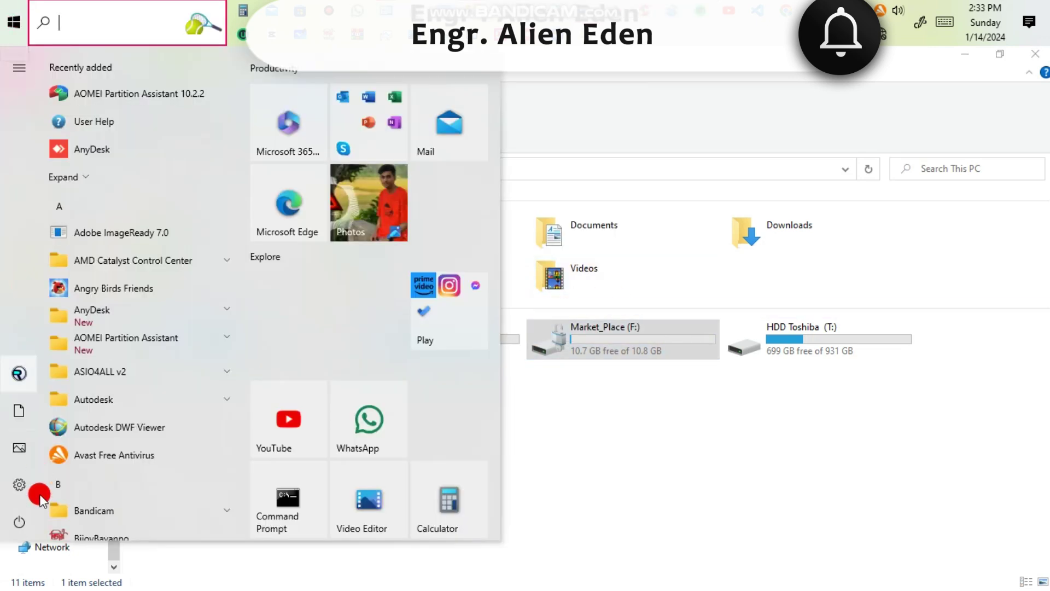
{"action": "left_click", "coordinate": [41, 496]}
{"action": "left_click", "coordinate": [48, 522]}
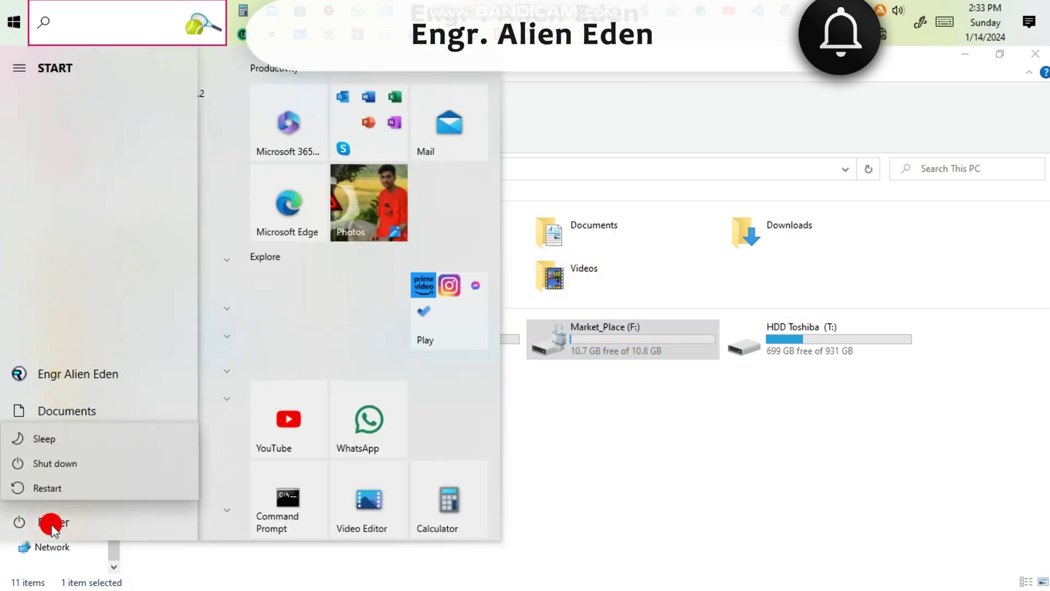
{"action": "left_click", "coordinate": [89, 489]}
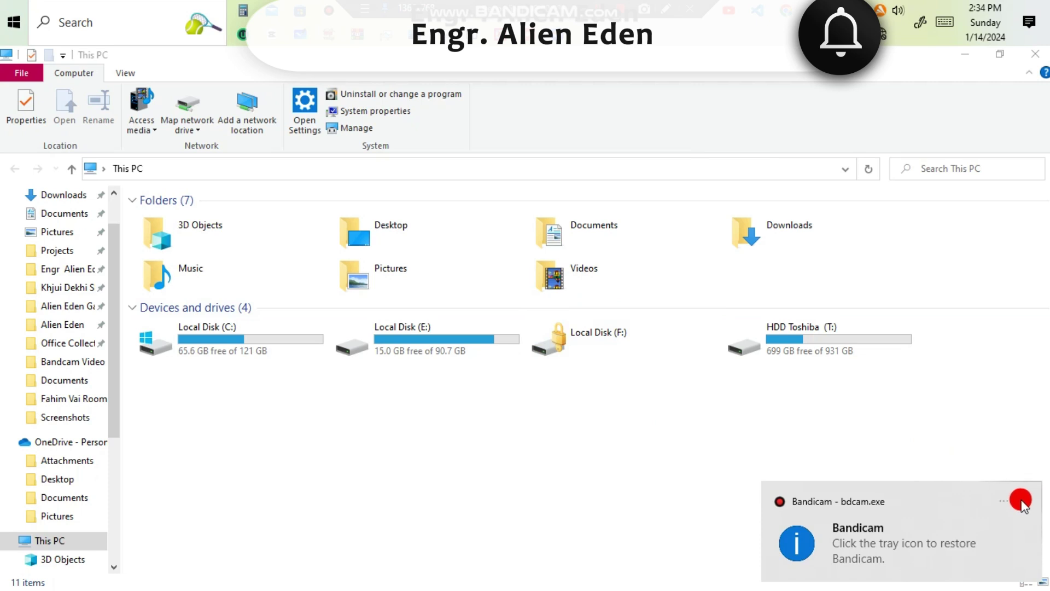
Unlock Local Disk (F:) with its password, view its files, then return to This PC.
{"action": "left_click", "coordinate": [1020, 500]}
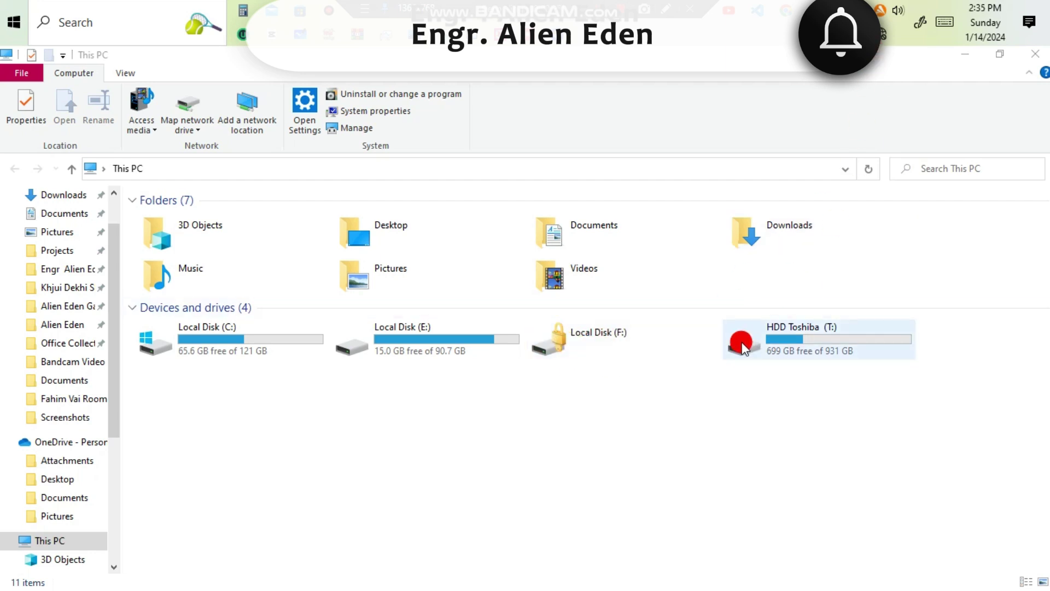
{"action": "double_click", "coordinate": [686, 340]}
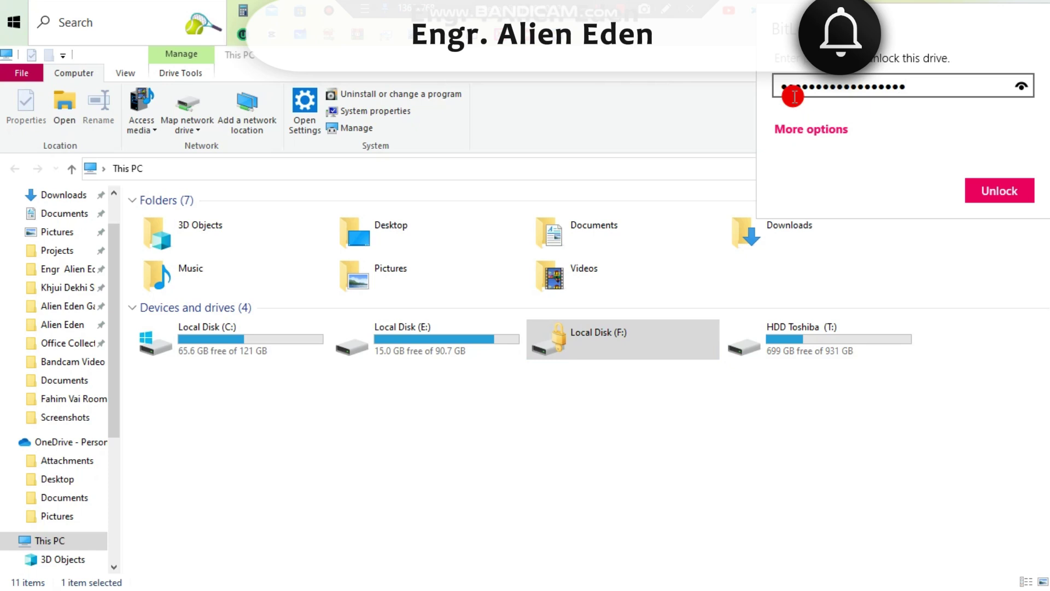
{"action": "left_click", "coordinate": [1008, 194]}
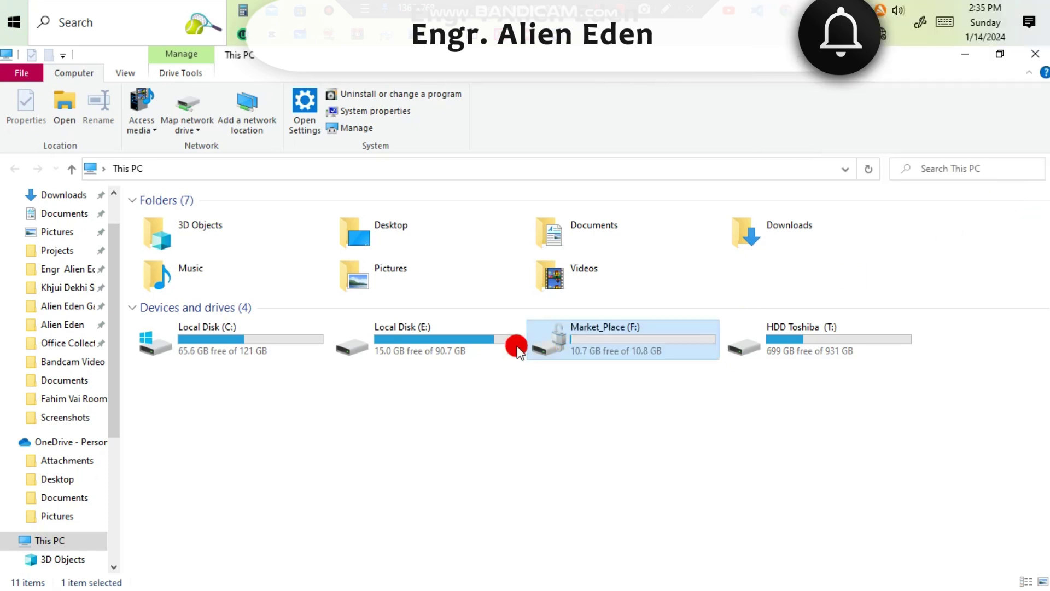
{"action": "double_click", "coordinate": [565, 342]}
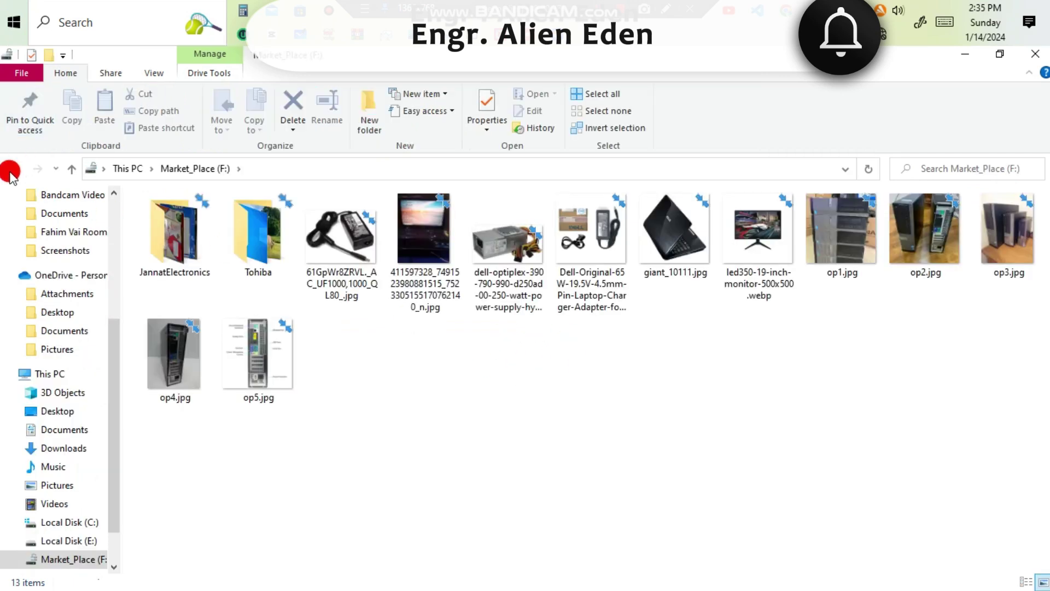
{"action": "left_click", "coordinate": [13, 168]}
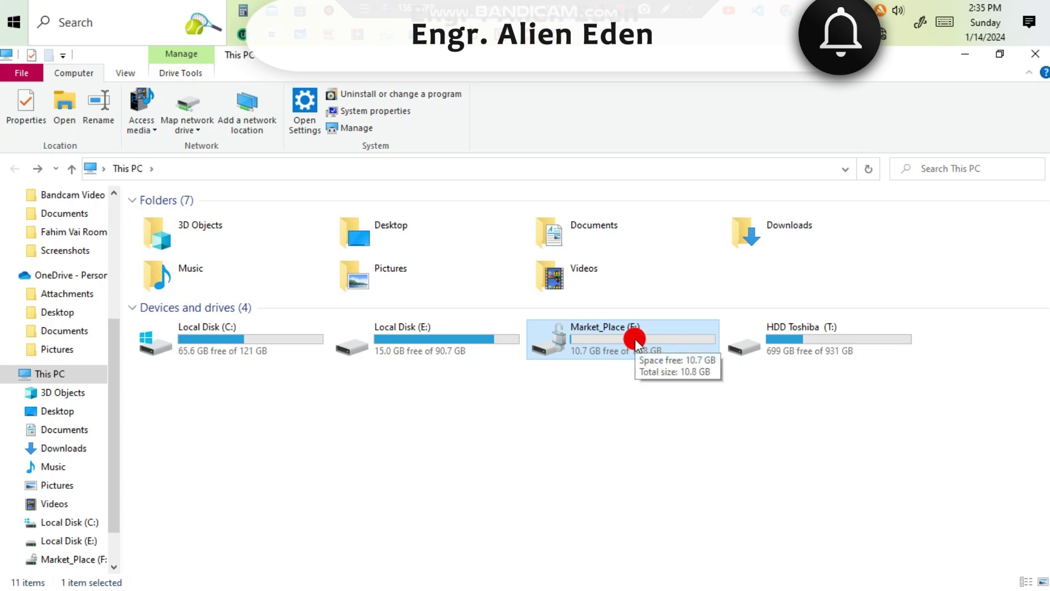
Open Manage BitLocker for Market_Place (F:) and maximize the BitLocker Drive Encryption window.
{"action": "right_click", "coordinate": [636, 342]}
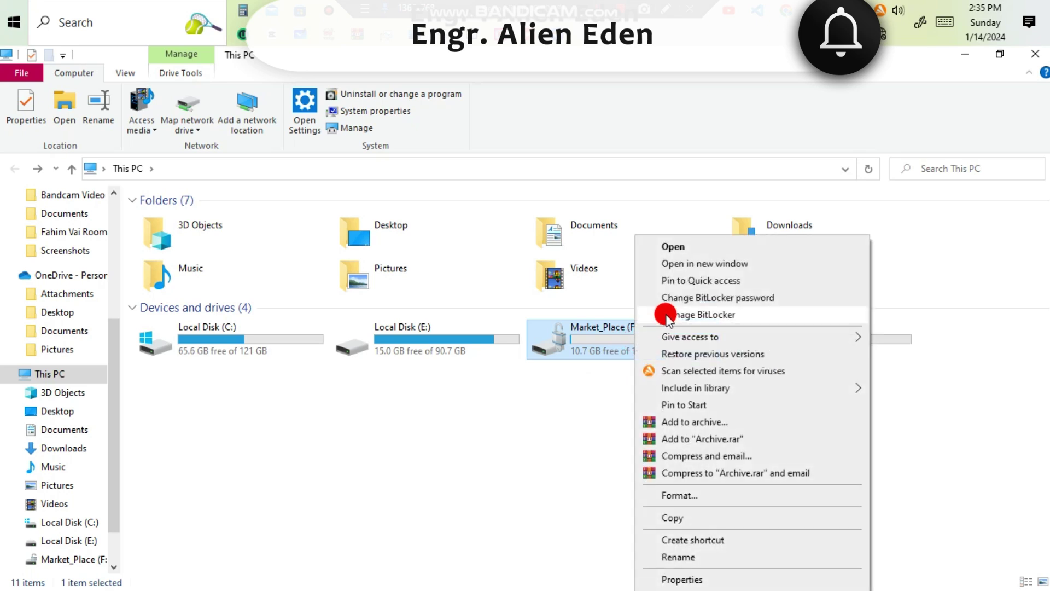
{"action": "left_click", "coordinate": [746, 315]}
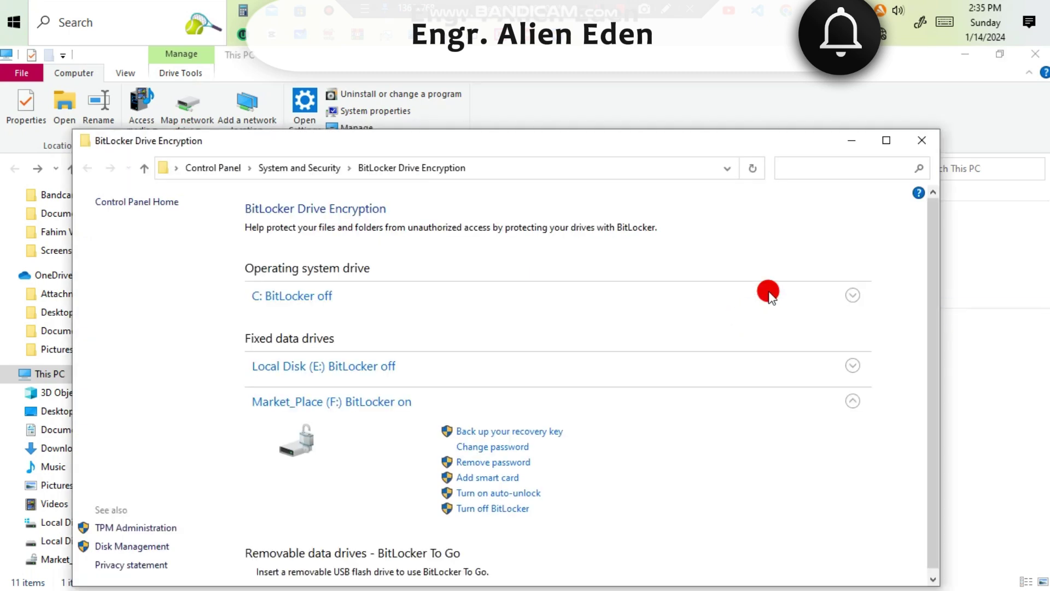
{"action": "left_click", "coordinate": [884, 141]}
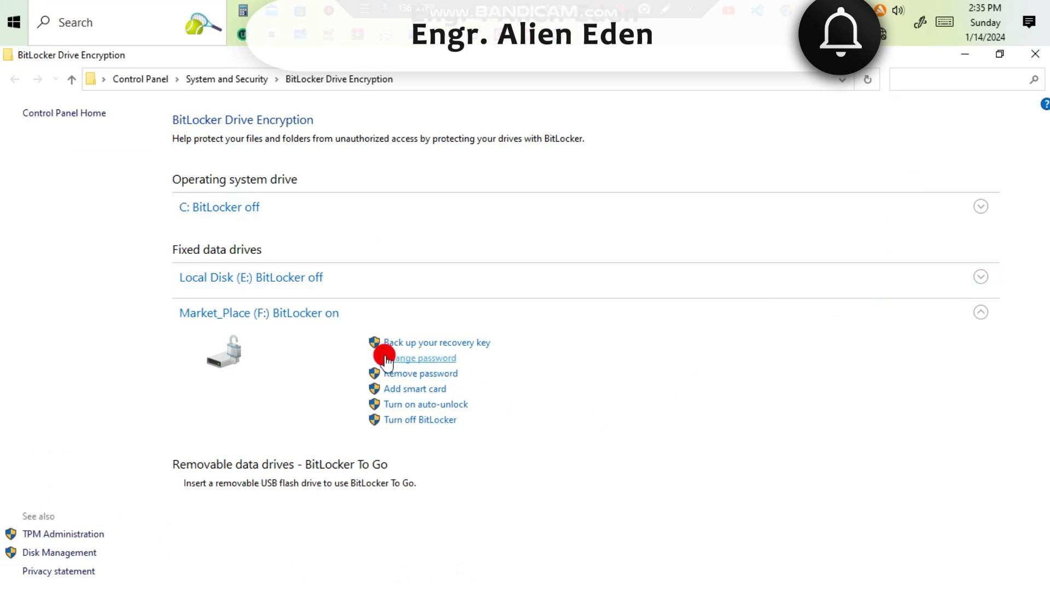
Enter the old password and the new password twice, apply the change, and close the confirmation.
{"action": "left_click", "coordinate": [419, 361]}
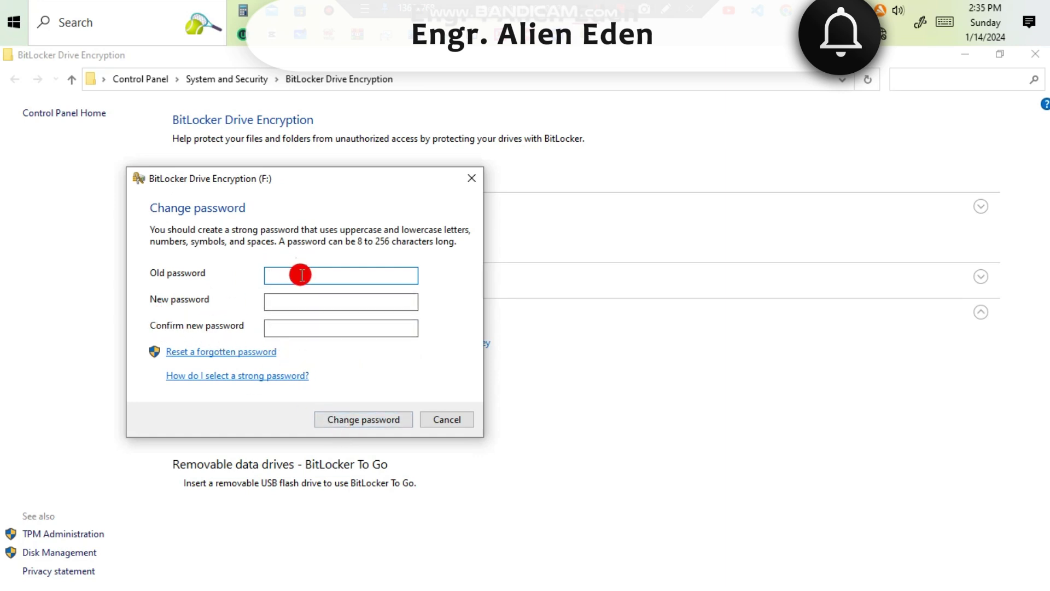
{"action": "type", "text": "1"}
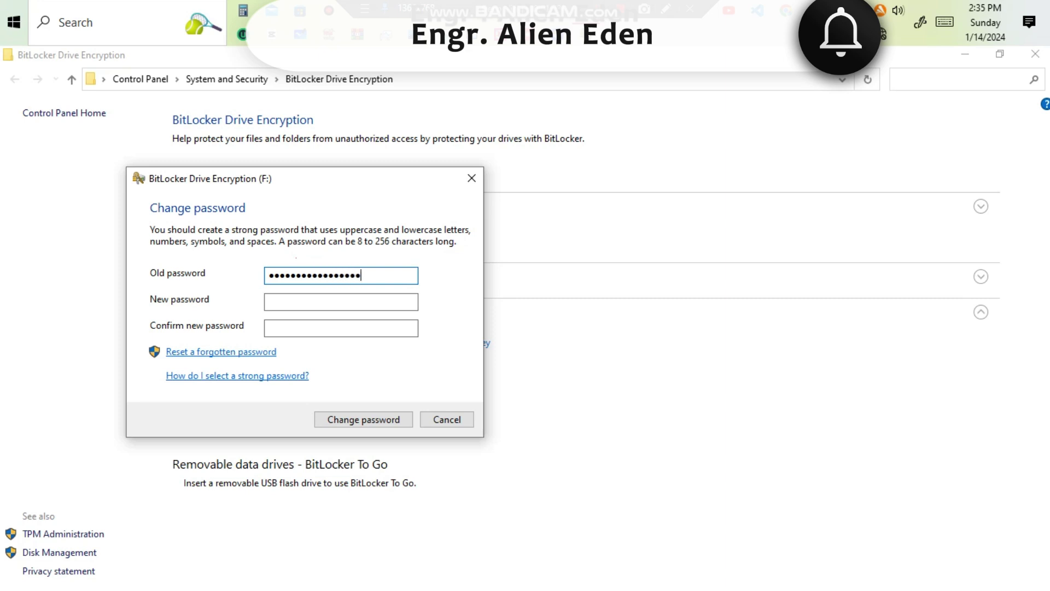
{"action": "left_click", "coordinate": [325, 299]}
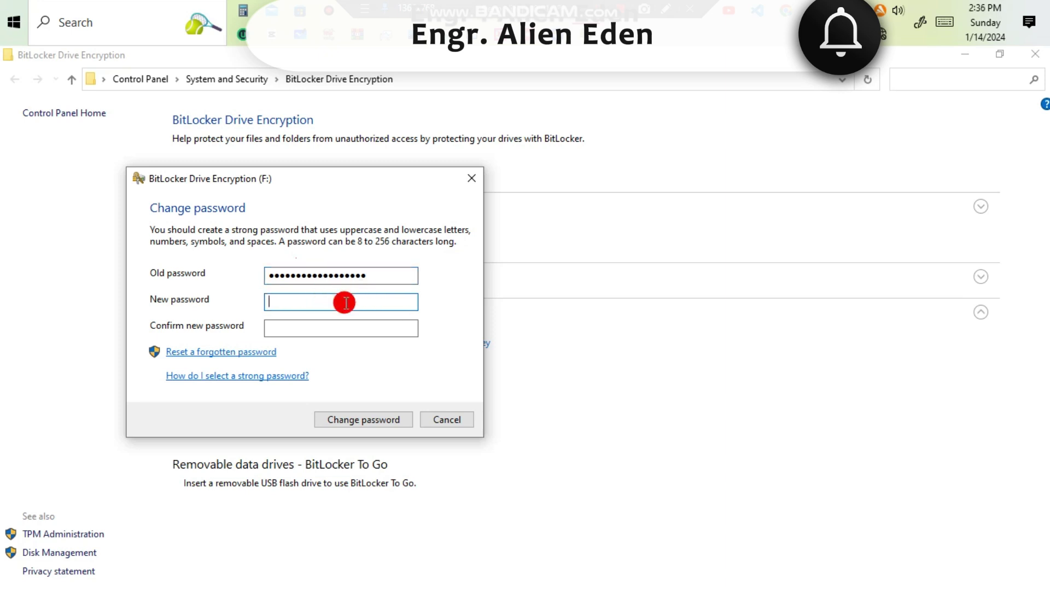
{"action": "type", "text": "aaaaa"}
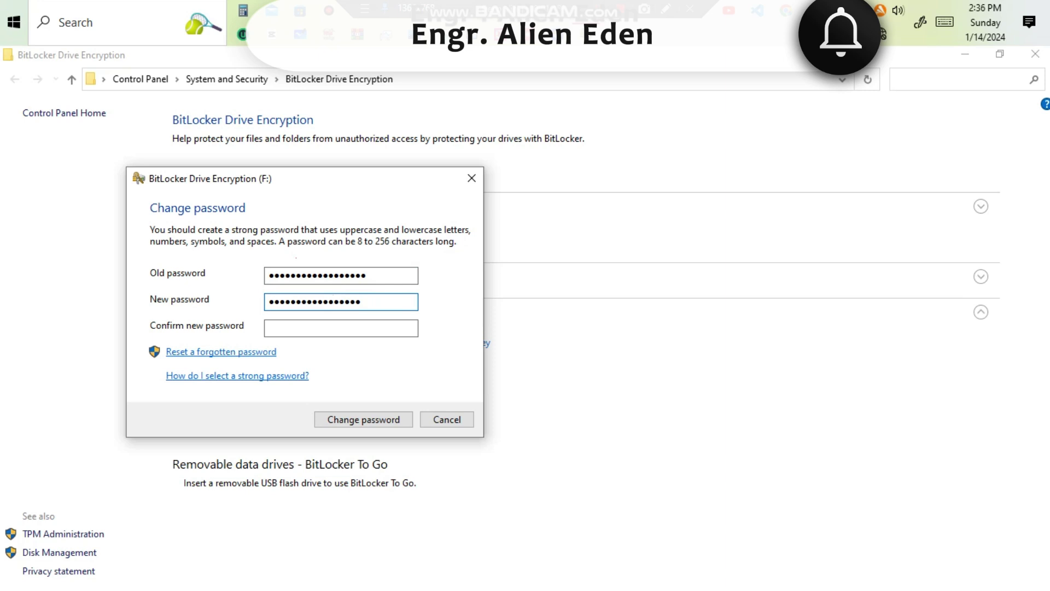
{"action": "key", "text": "Caps_Lock"}
{"action": "type", "text": "A"}
{"action": "left_click", "coordinate": [346, 329]}
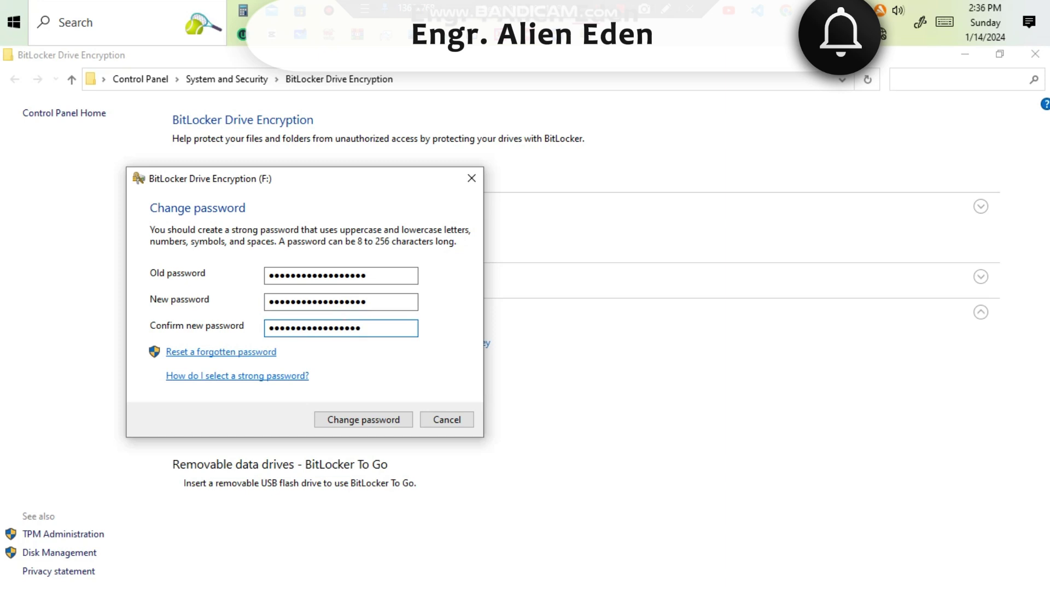
{"action": "type", "text": "x"}
{"action": "left_click", "coordinate": [374, 424]}
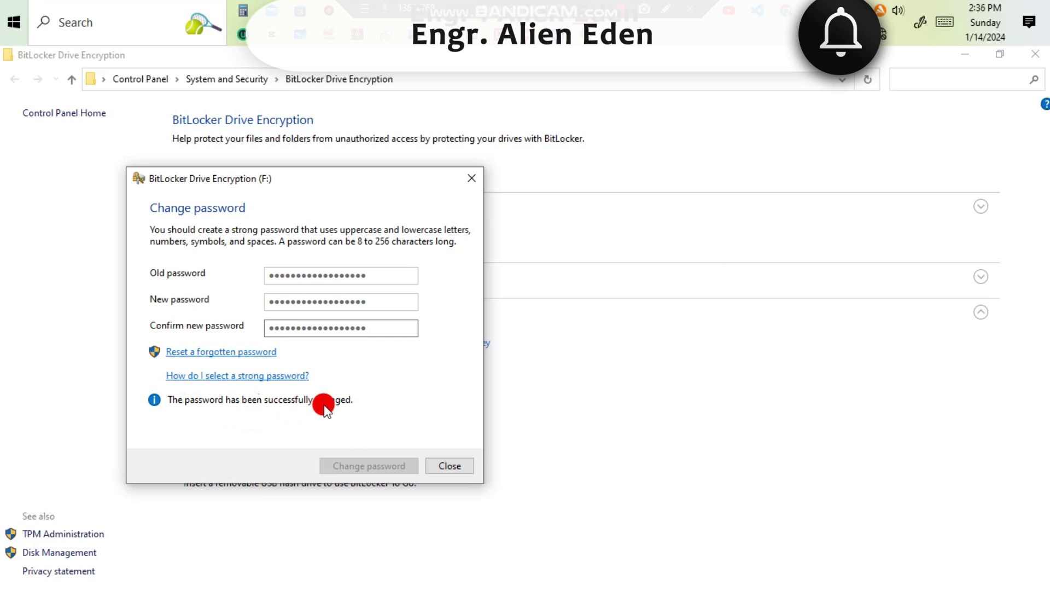
{"action": "left_click", "coordinate": [458, 466]}
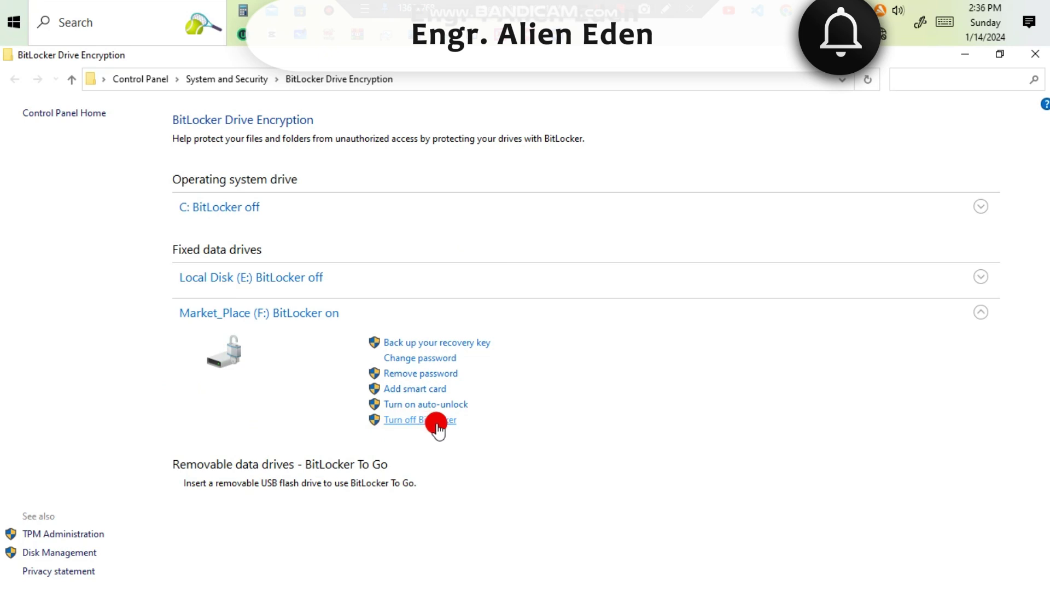
Turn off BitLocker for Market_Place (F:) and confirm decrypting the drive.
{"action": "left_click", "coordinate": [436, 421]}
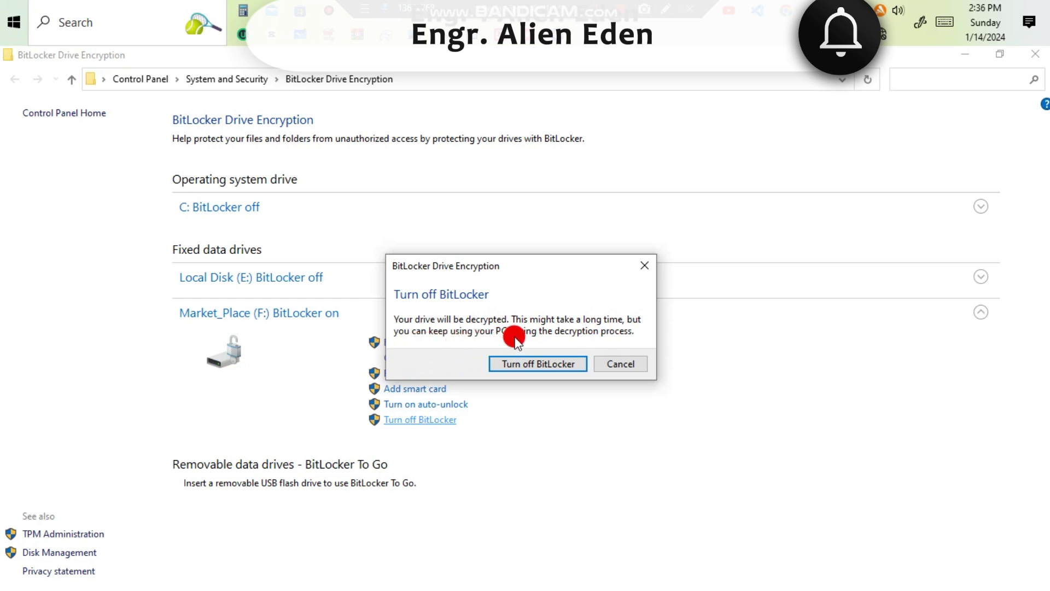
{"action": "left_click", "coordinate": [539, 366]}
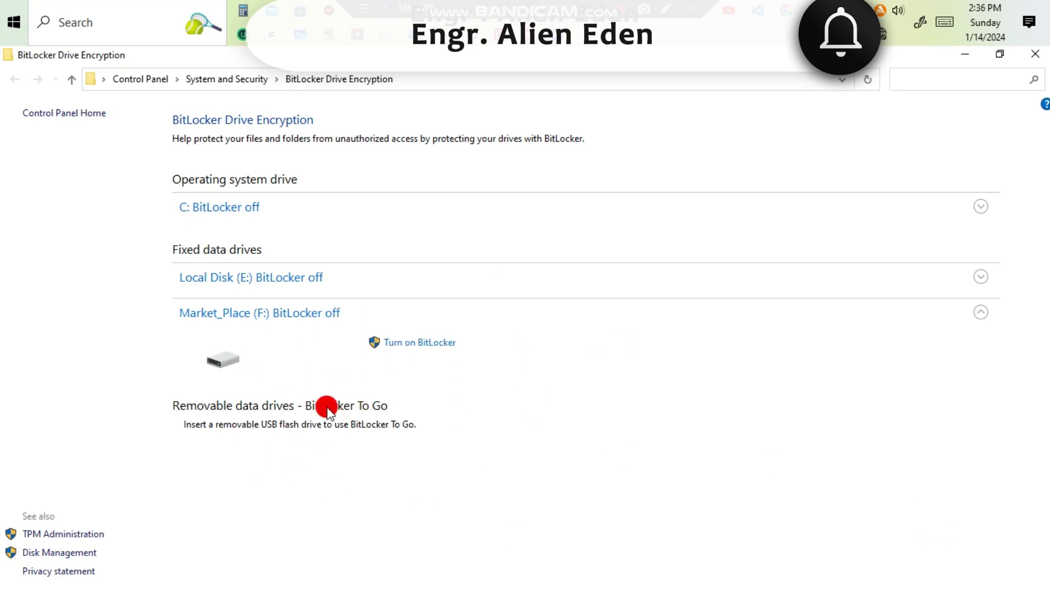
Minimize the BitLocker Drive Encryption window to reveal This PC.
{"action": "left_click", "coordinate": [965, 54]}
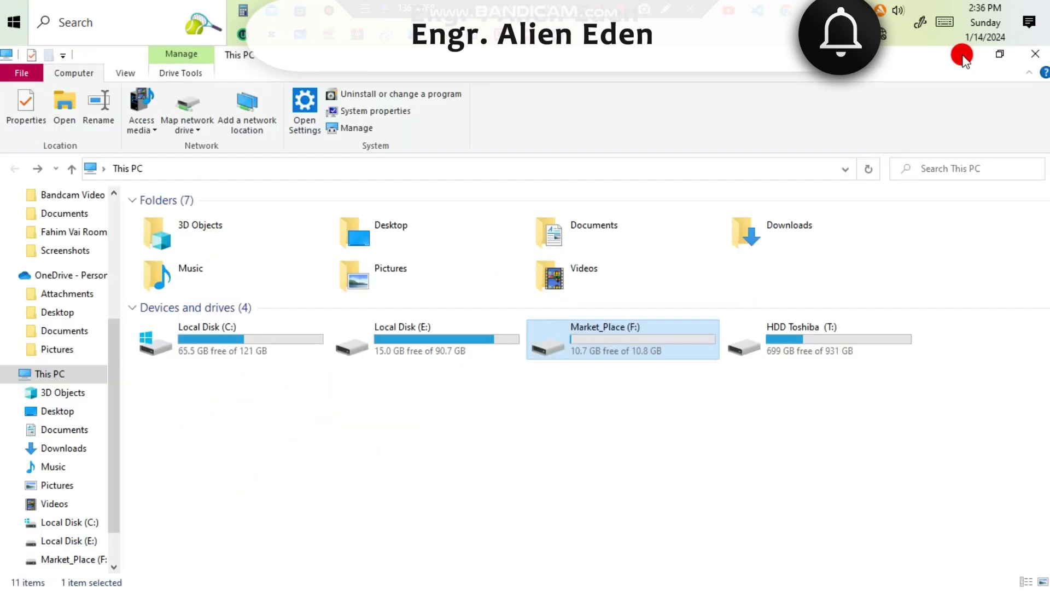